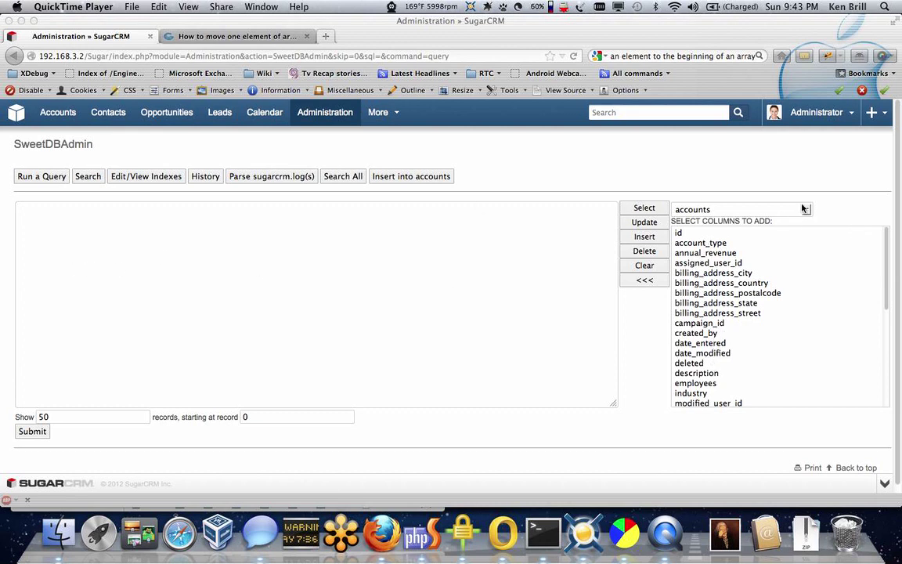
- Begin a SELECT of accounts.id, the billing address fields, accounts.deleted and accounts.name, with table-prefixed column names
{"action": "left_click", "coordinate": [333, 227]}
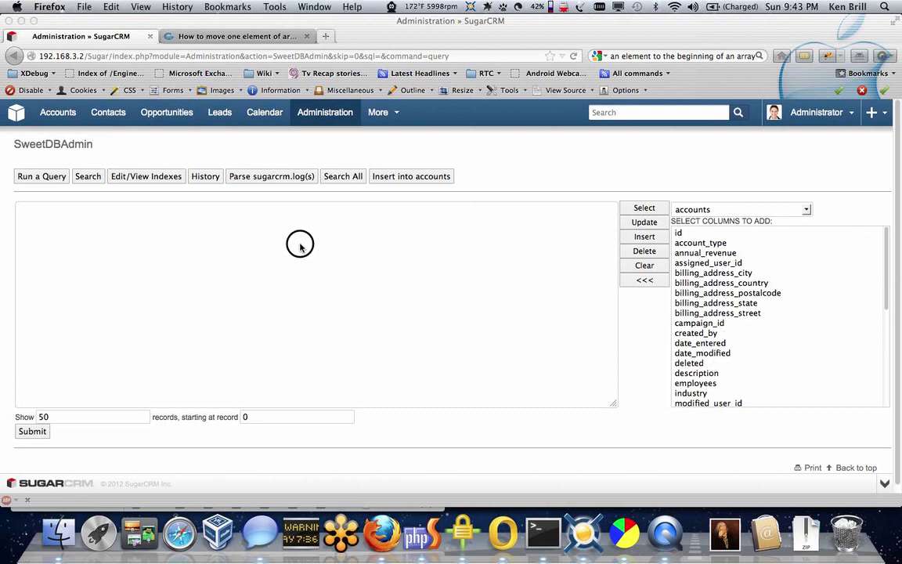
{"action": "type", "text": "SELECT"}
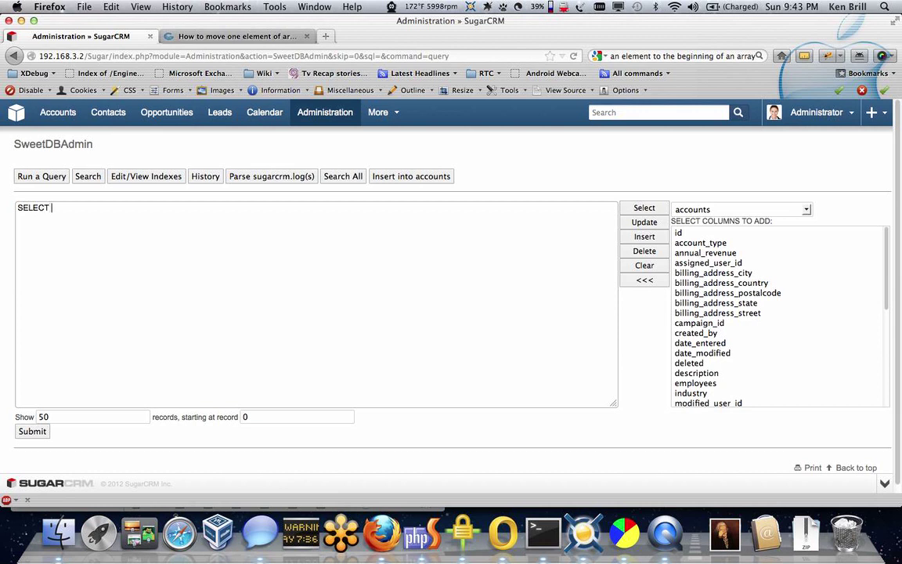
{"action": "left_click", "coordinate": [691, 233]}
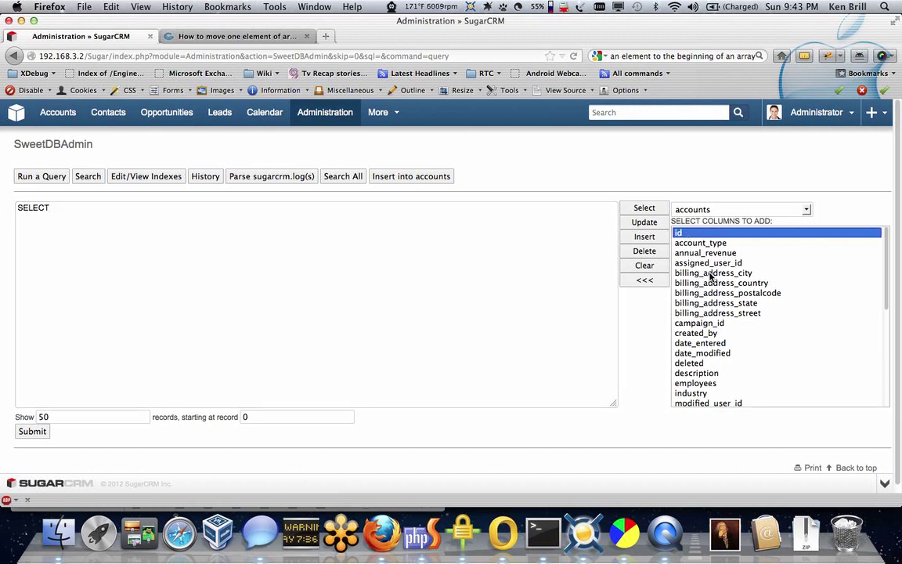
{"action": "left_click_drag", "start_coordinate": [705, 278], "coordinate": [709, 313]}
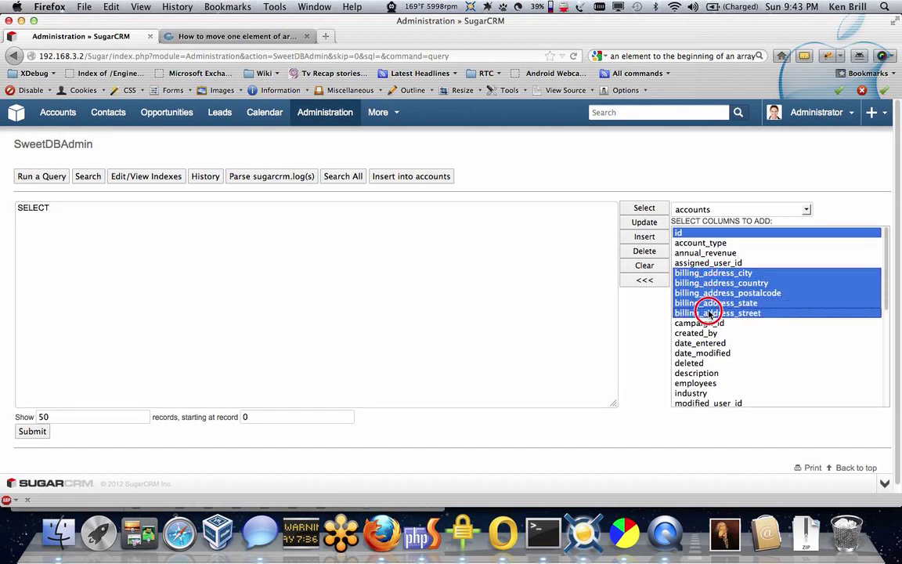
{"action": "left_click", "coordinate": [691, 363], "text": "super"}
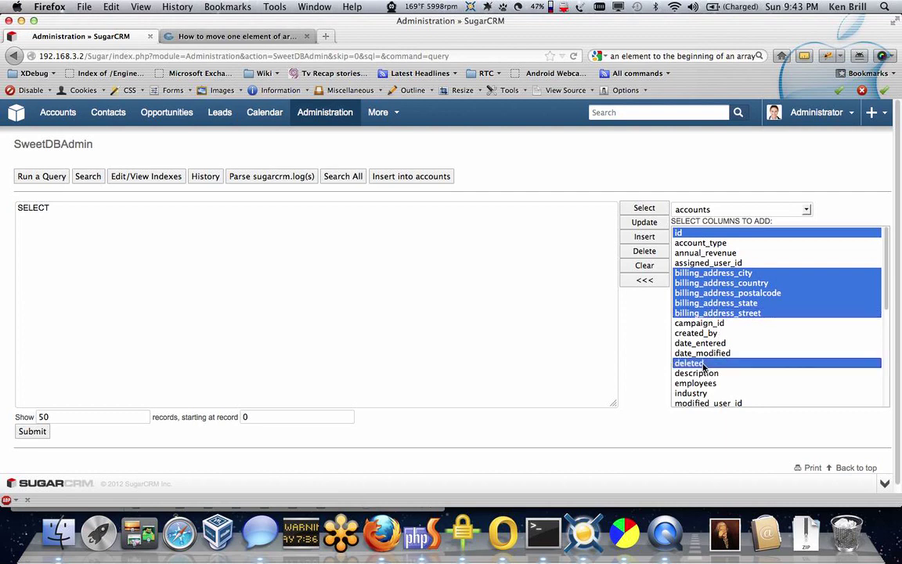
{"action": "scroll", "coordinate": [731, 379], "scroll_direction": "down", "scroll_amount": 3}
{"action": "left_click", "coordinate": [689, 373], "text": "super"}
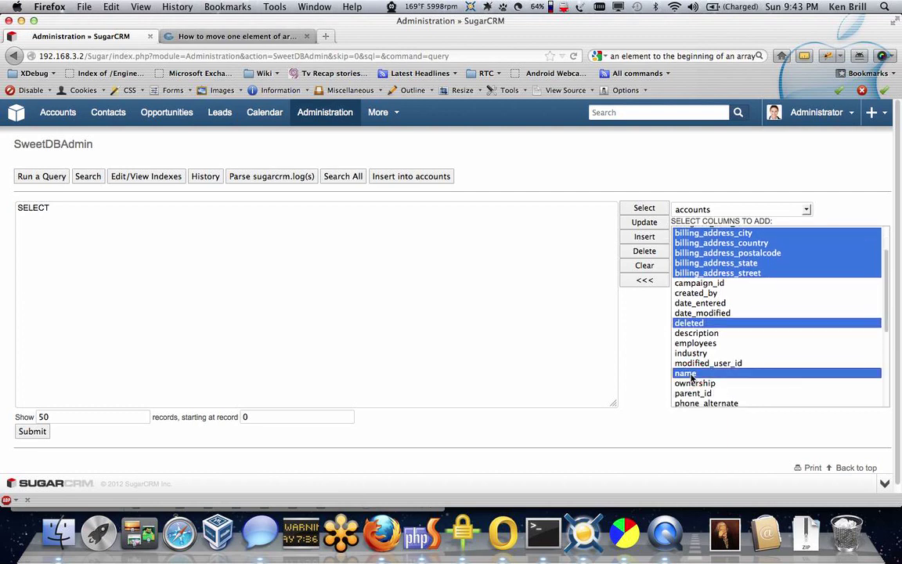
{"action": "left_click", "coordinate": [647, 283]}
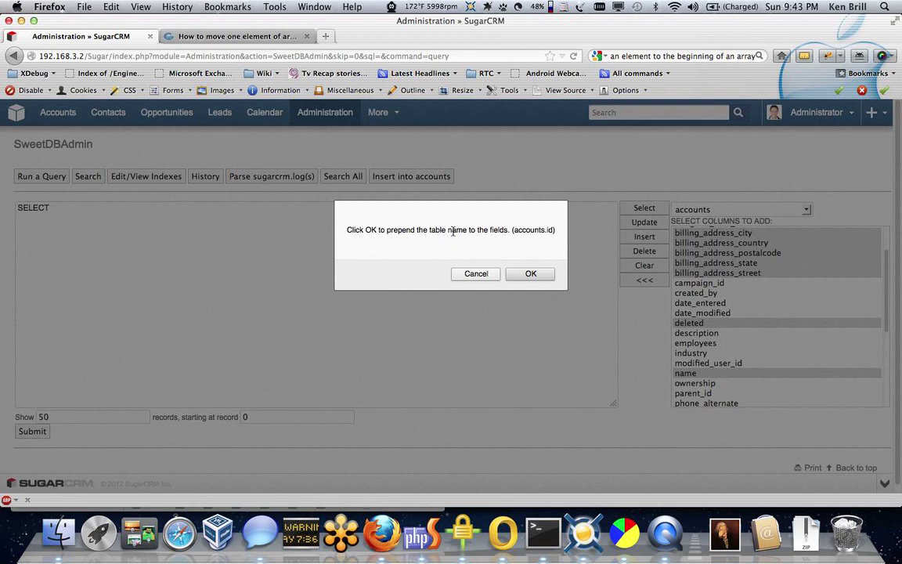
{"action": "left_click", "coordinate": [531, 274]}
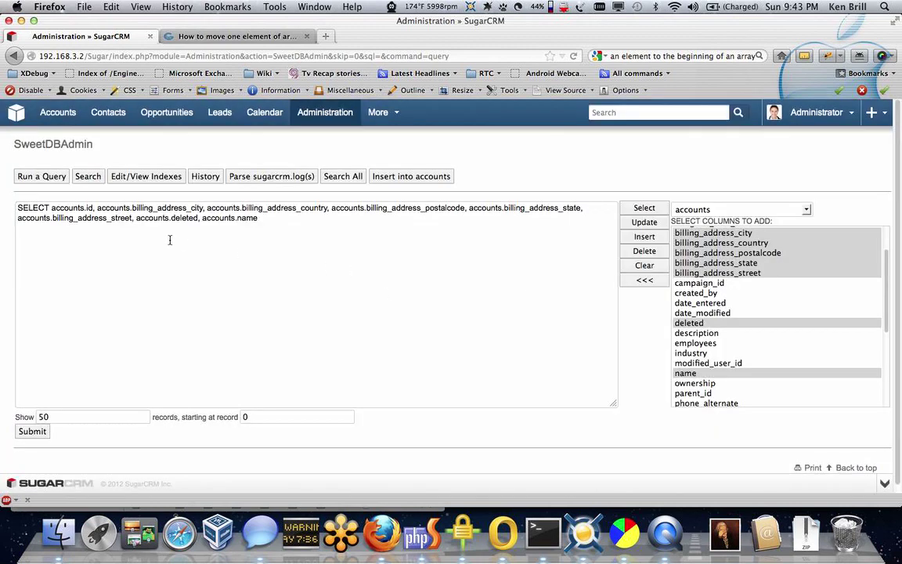
{"action": "left_click", "coordinate": [77, 208]}
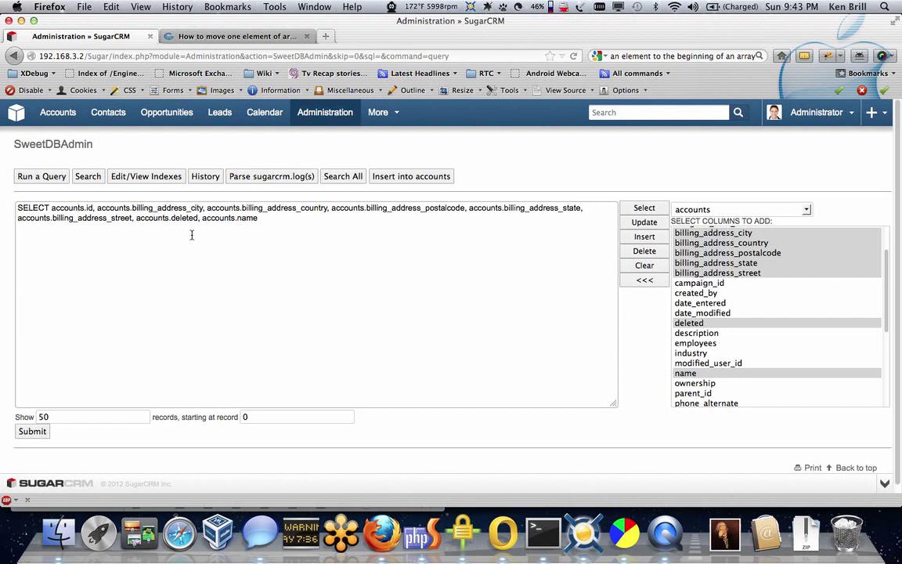
{"action": "left_click", "coordinate": [270, 219]}
- Append FROM accounts WHERE, using the table-prefixed deleted column as the condition
{"action": "type", "text": "FROM accounts WHERE"}
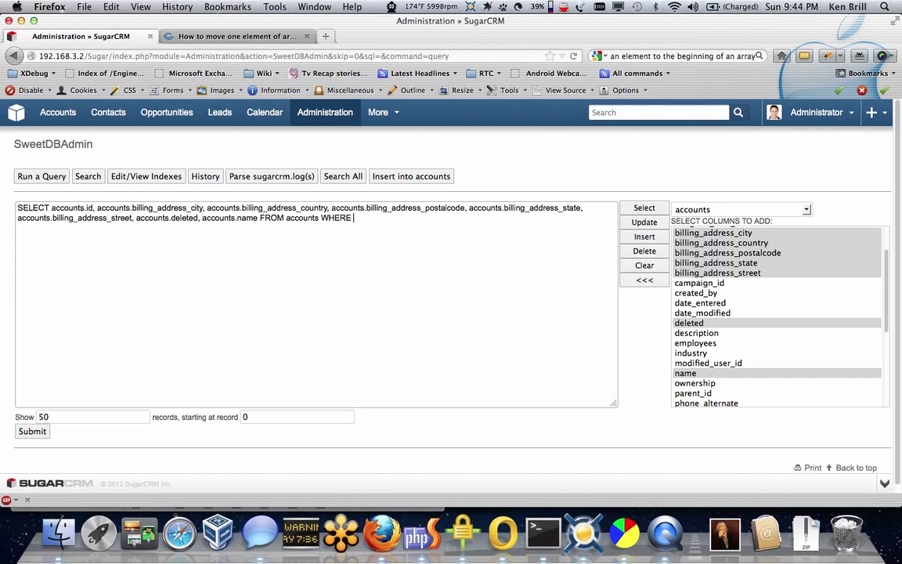
{"action": "left_click", "coordinate": [714, 323]}
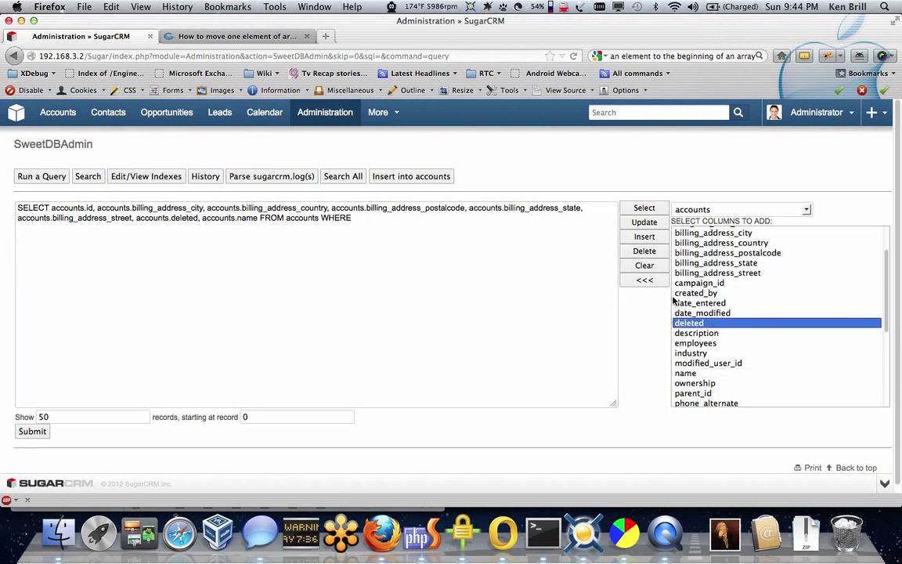
{"action": "left_click", "coordinate": [656, 282]}
{"action": "left_click", "coordinate": [531, 274]}
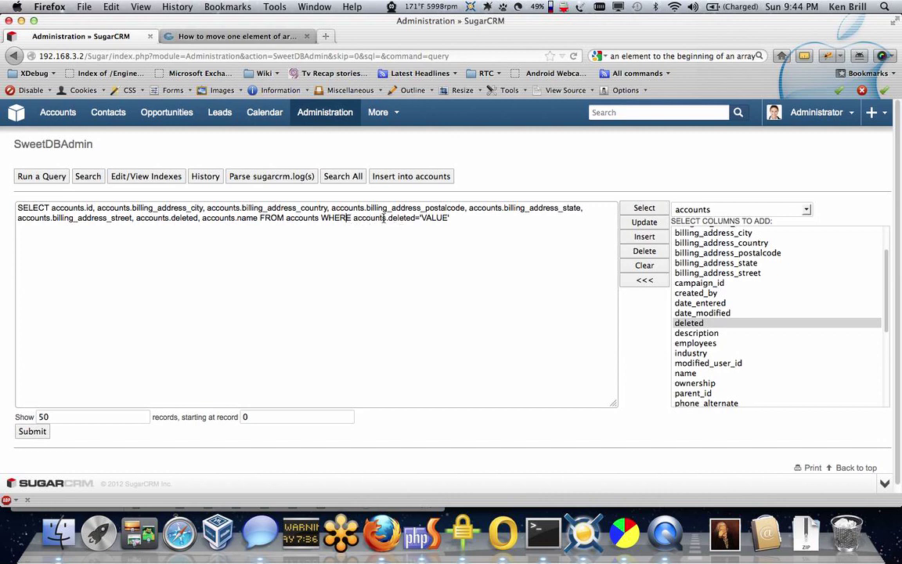
- Replace the VALUE placeholder with 0 so the condition reads accounts.deleted='0'
{"action": "left_click_drag", "start_coordinate": [378, 218], "coordinate": [443, 248]}
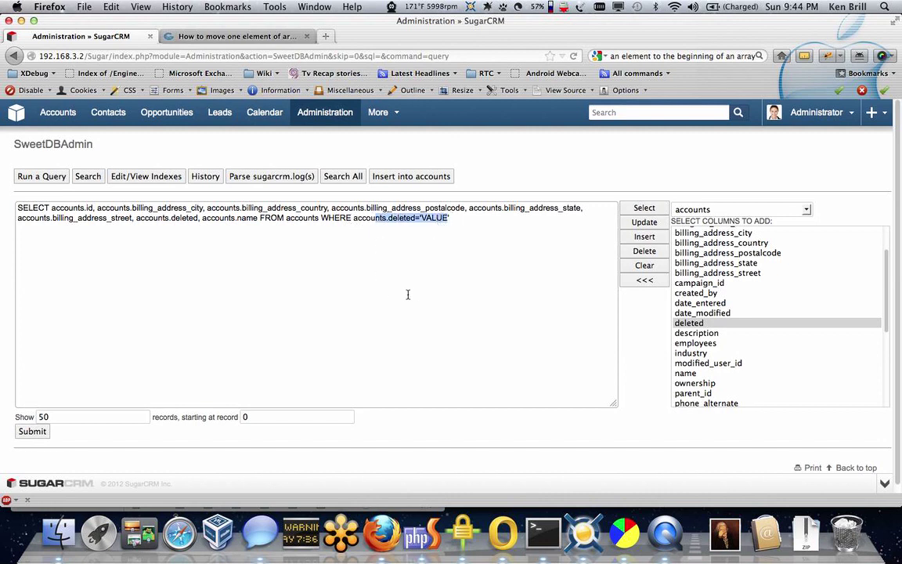
{"action": "left_click_drag", "start_coordinate": [424, 217], "coordinate": [452, 227]}
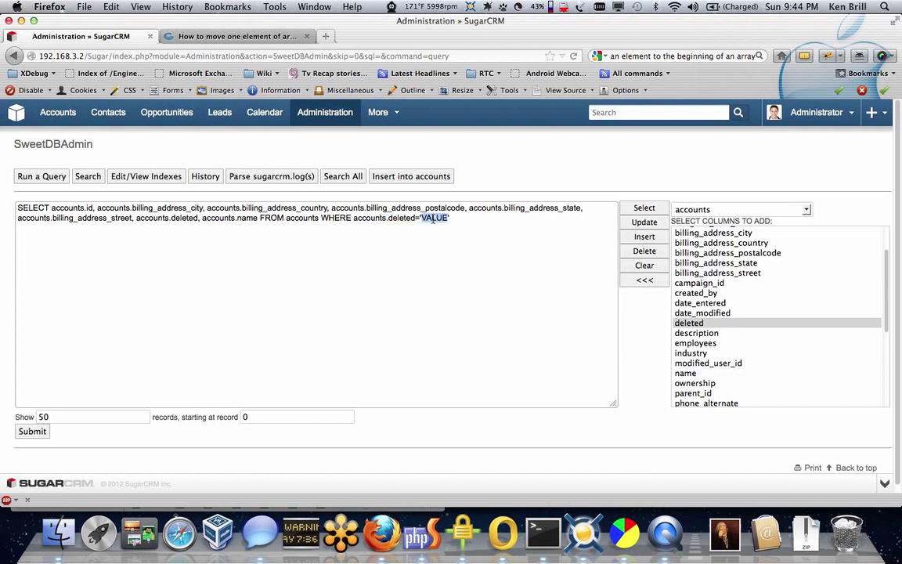
{"action": "type", "text": "0'"}
{"action": "left_click", "coordinate": [443, 220]}
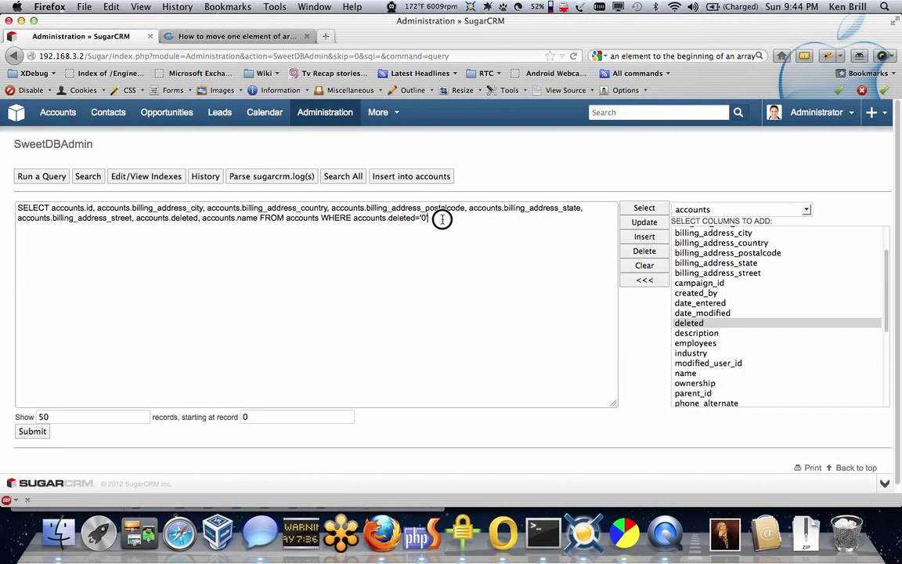
{"action": "scroll", "coordinate": [783, 313], "scroll_direction": "up", "scroll_amount": 2}
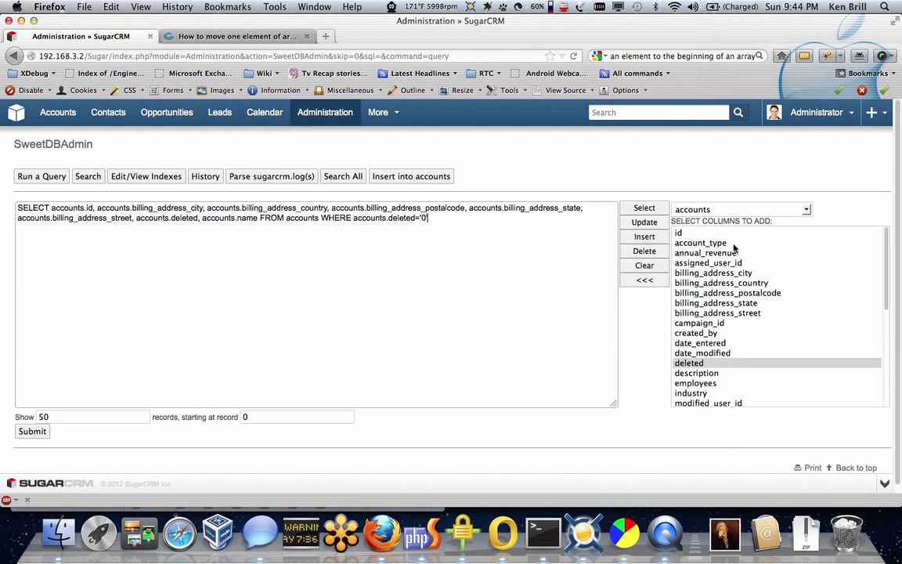
- Choose id, the billing address fields including billing_address_city, assigned_user_id, deleted and name
{"action": "left_click", "coordinate": [681, 233]}
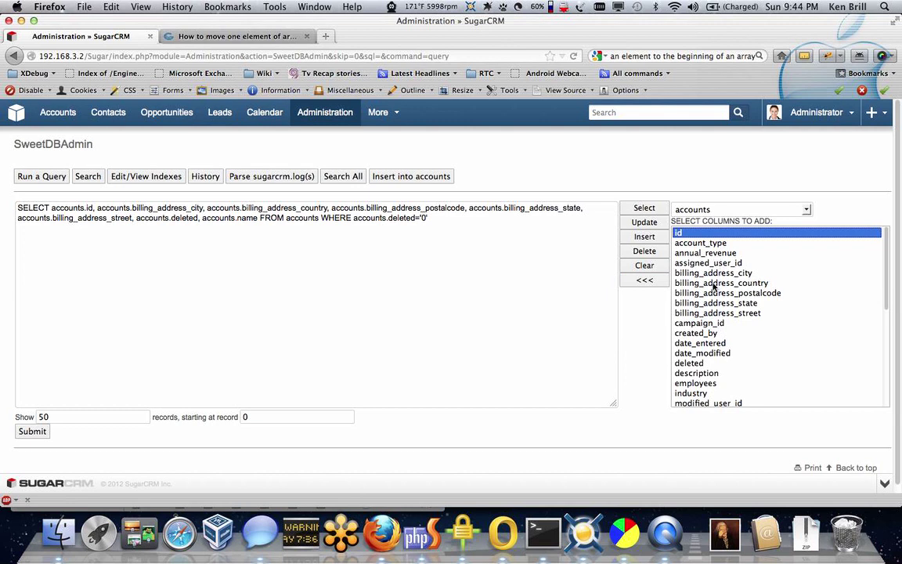
{"action": "left_click_drag", "start_coordinate": [714, 285], "coordinate": [709, 311]}
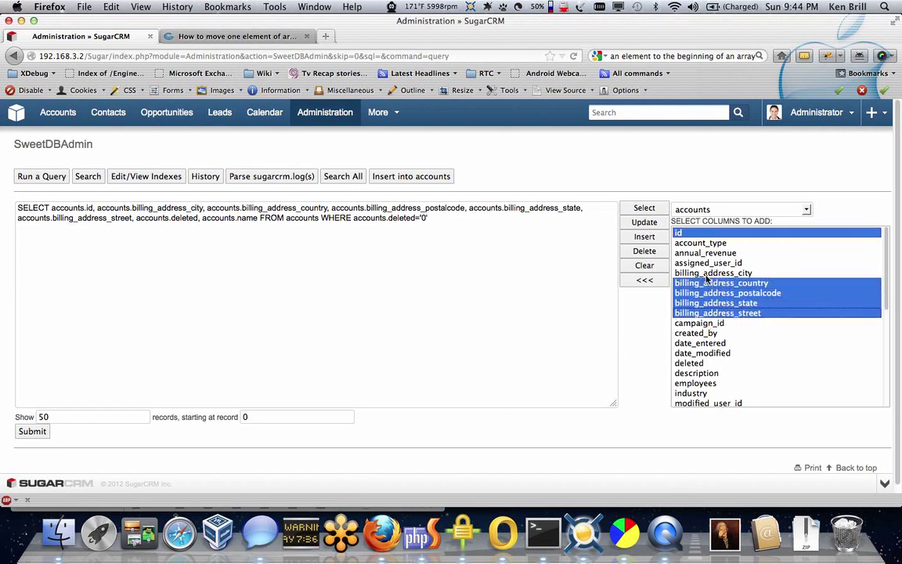
{"action": "left_click", "coordinate": [711, 274], "text": "shift"}
{"action": "left_click", "coordinate": [708, 262], "text": "super"}
{"action": "scroll", "coordinate": [705, 329], "scroll_direction": "down", "scroll_amount": 2}
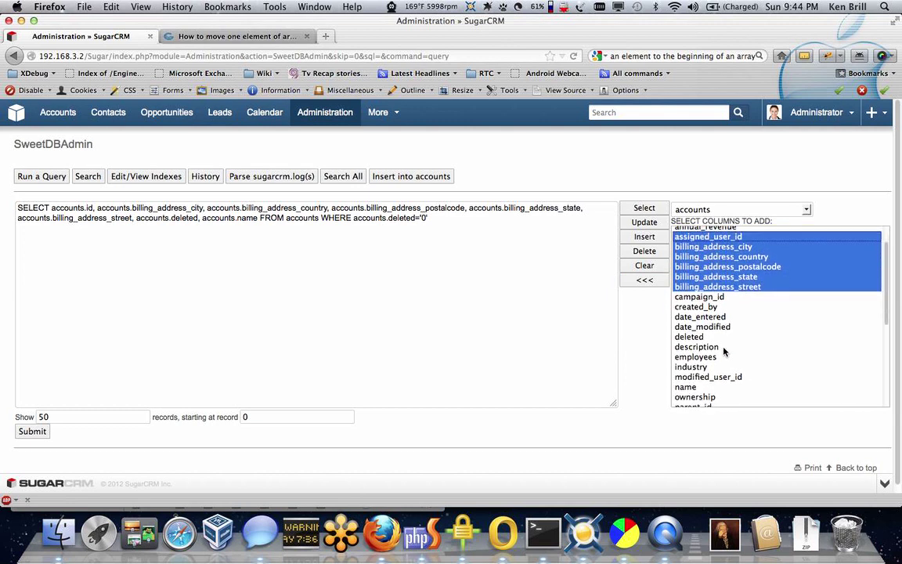
{"action": "left_click", "coordinate": [696, 334], "text": "super"}
{"action": "left_click", "coordinate": [687, 383], "text": "super"}
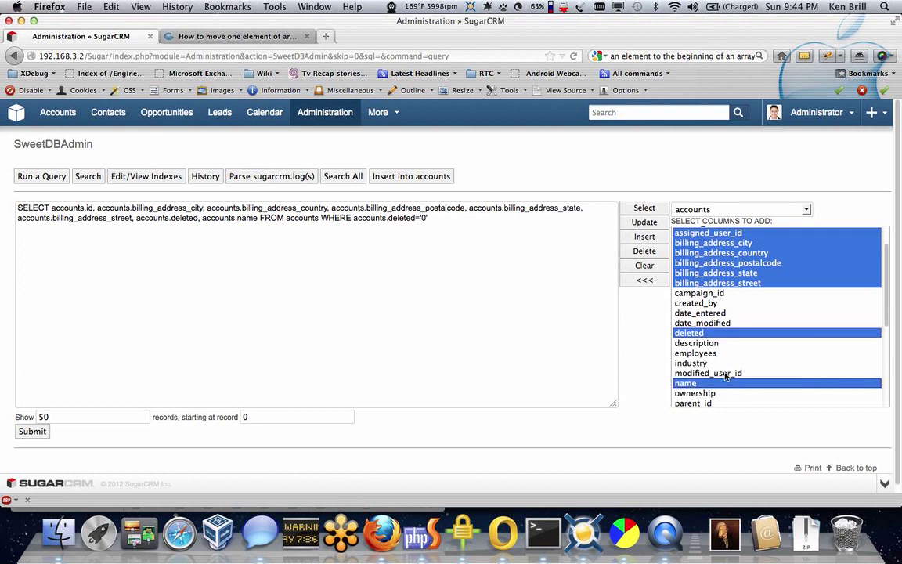
- Try the SELECT, UPDATE, INSERT and DELETE generators, then settle on the SELECT query and mark the Show field
{"action": "left_click", "coordinate": [645, 208]}
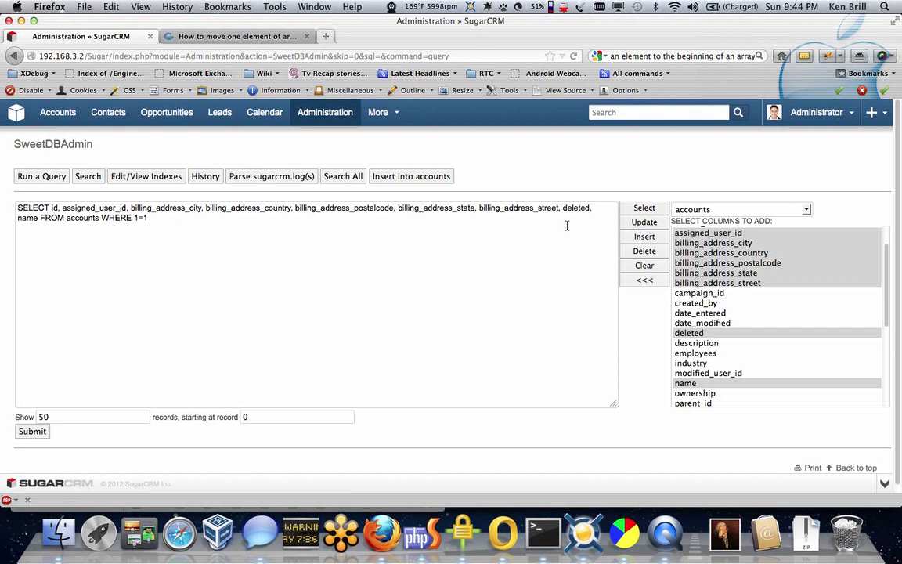
{"action": "left_click", "coordinate": [644, 222]}
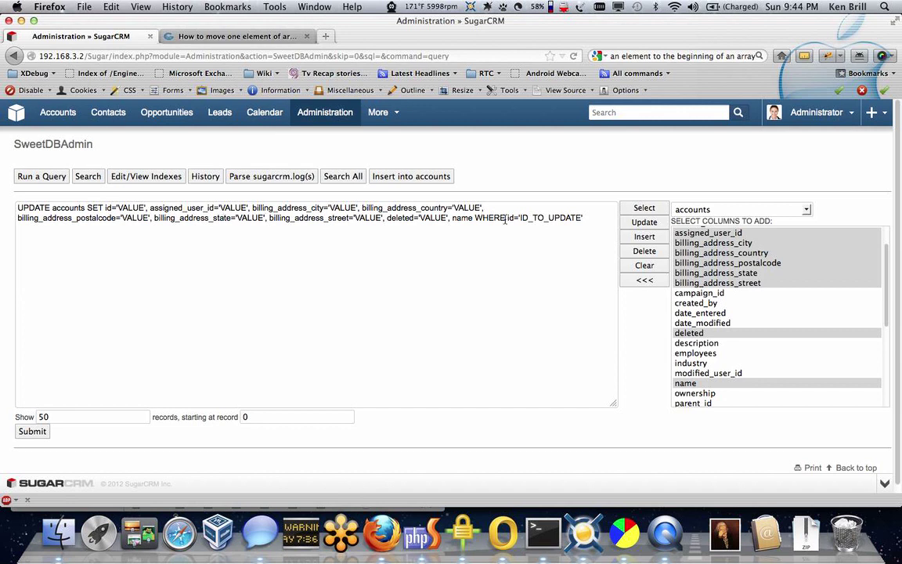
{"action": "left_click", "coordinate": [645, 235]}
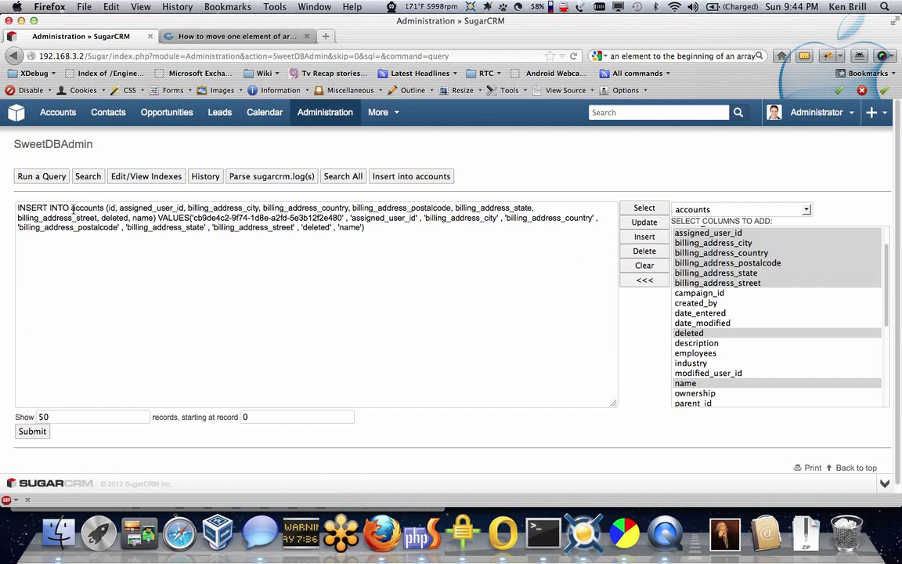
{"action": "left_click_drag", "start_coordinate": [193, 218], "coordinate": [343, 218]}
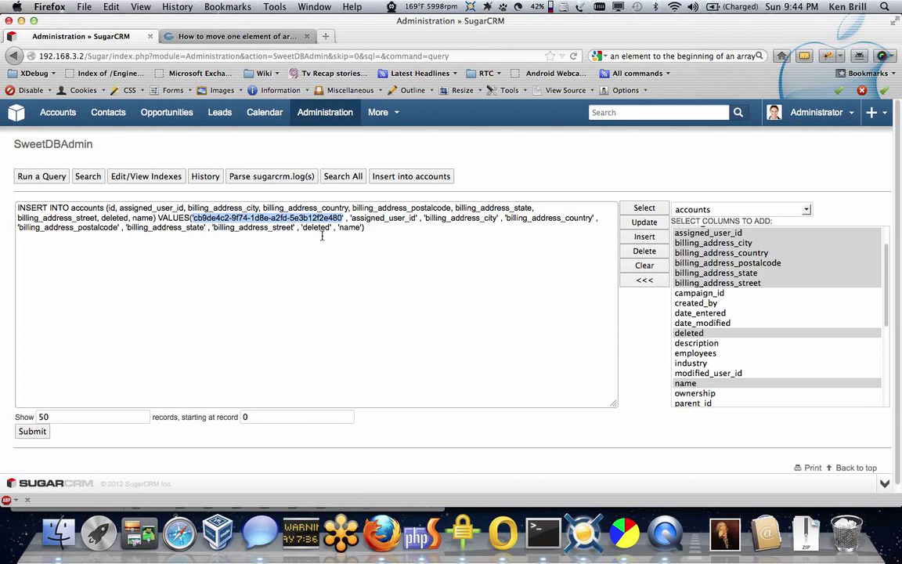
{"action": "left_click", "coordinate": [630, 252]}
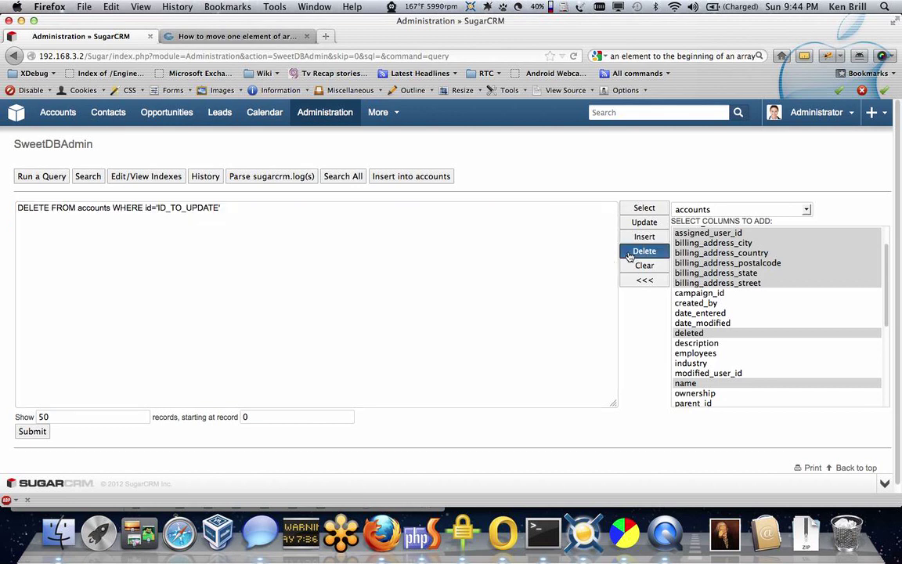
{"action": "left_click", "coordinate": [644, 208]}
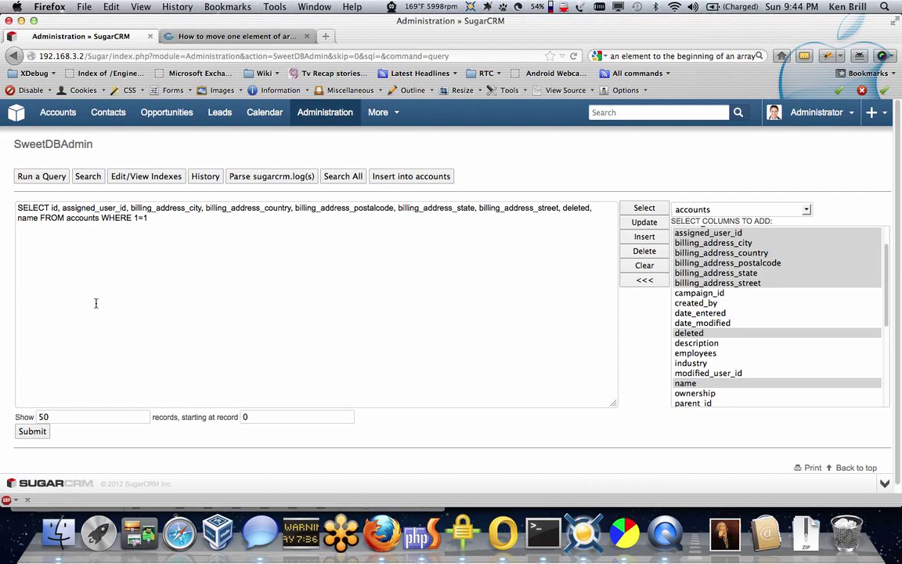
{"action": "left_click_drag", "start_coordinate": [57, 417], "coordinate": [14, 421]}
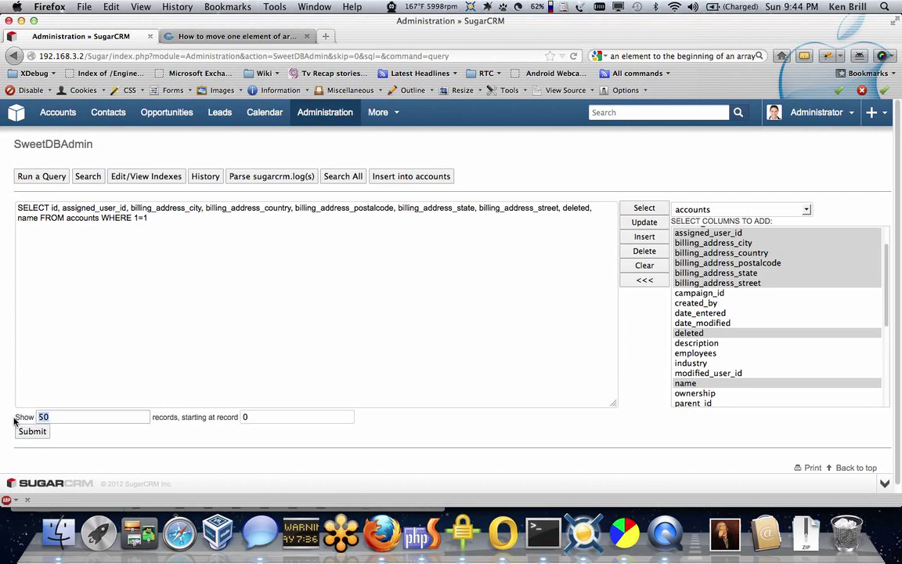
- Set Show to 25 records and run the accounts SELECT query
{"action": "type", "text": "25"}
{"action": "left_click", "coordinate": [30, 432]}
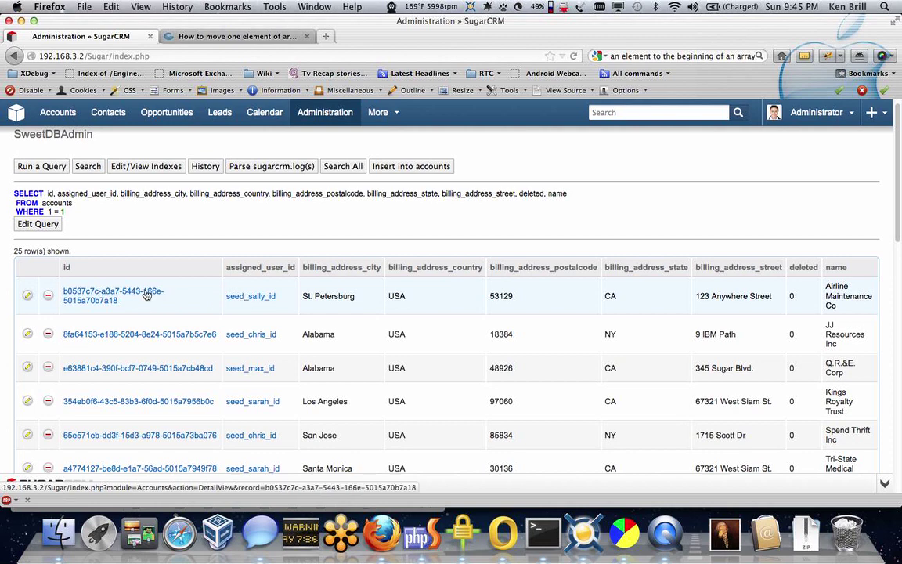
{"action": "left_click", "coordinate": [149, 293], "text": "super"}
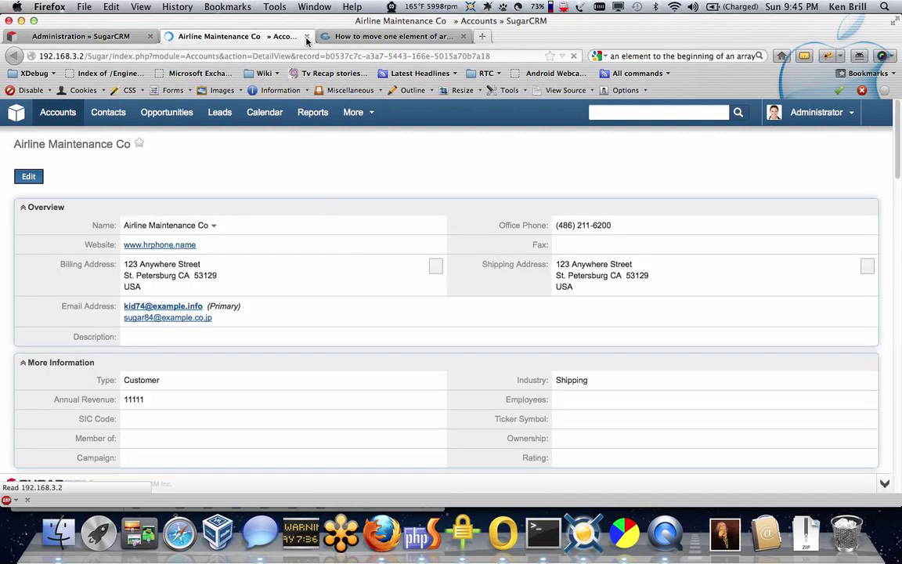
{"action": "key", "text": "super+w"}
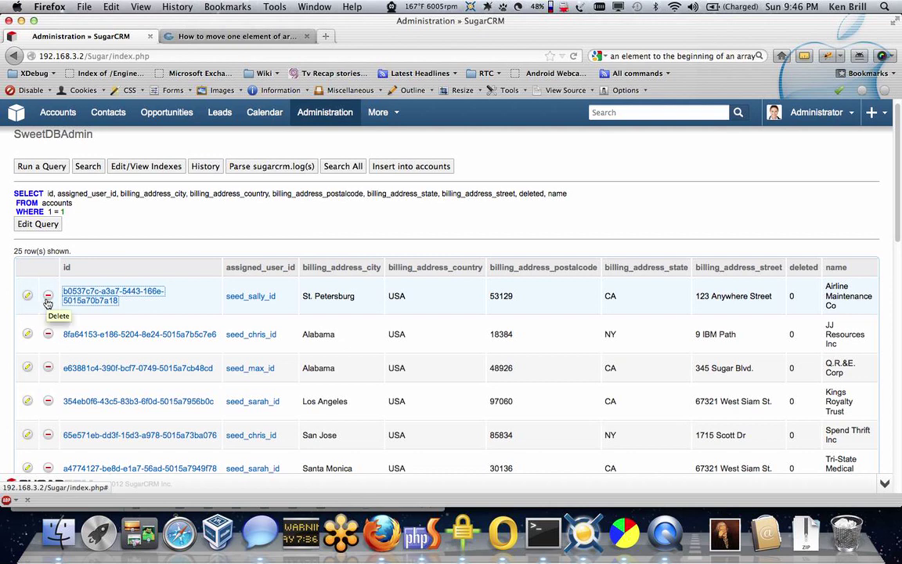
- Edit the Airline Maintenance Co row and change its billing city to Cupertino from the autocomplete list
{"action": "left_click", "coordinate": [28, 296]}
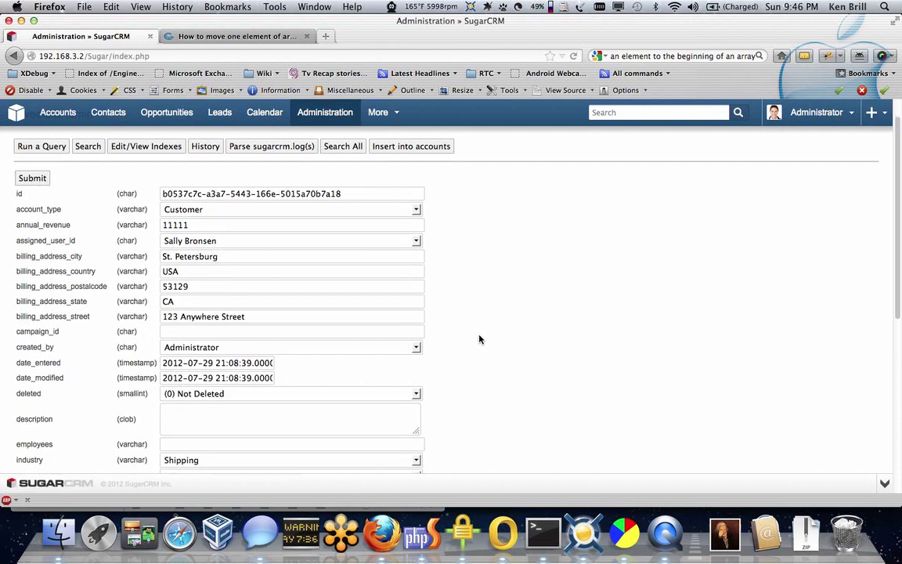
{"action": "left_click", "coordinate": [229, 256]}
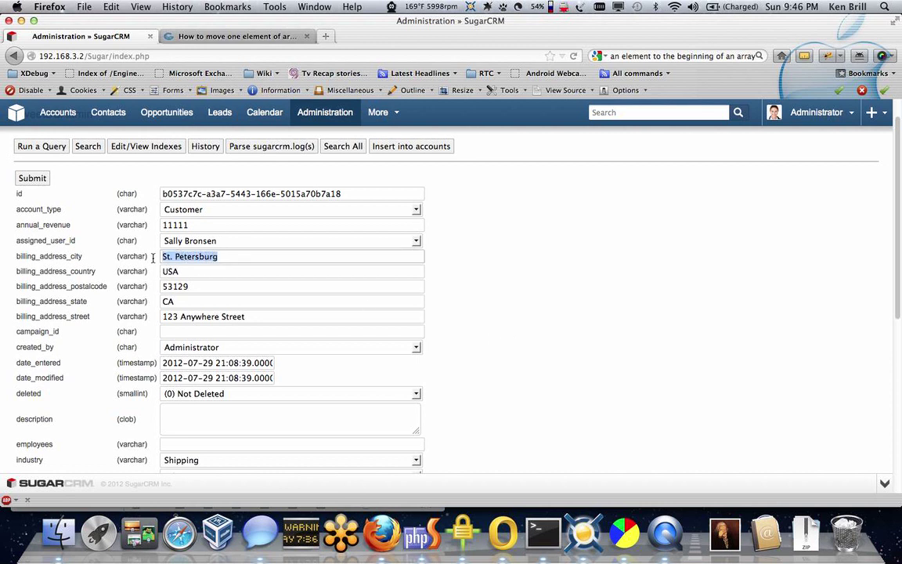
{"action": "type", "text": "c"}
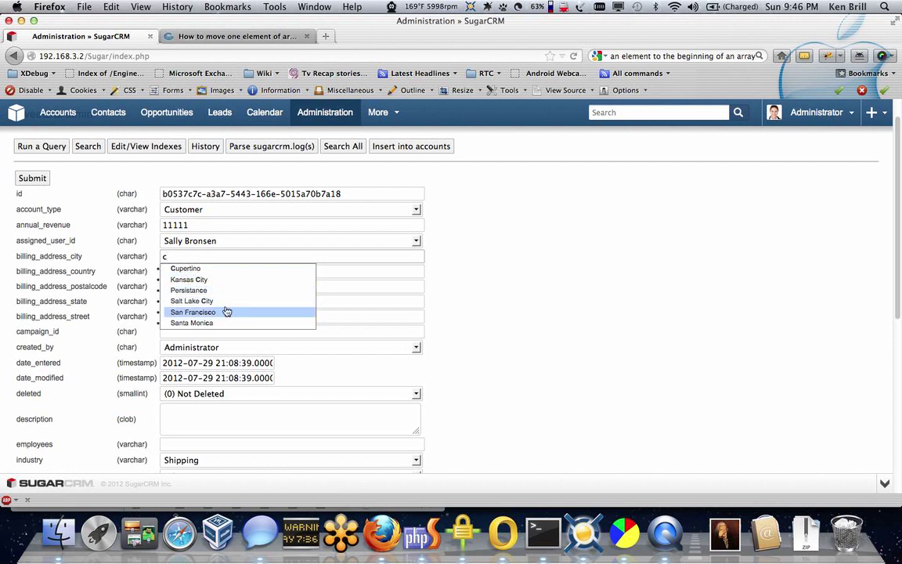
{"action": "left_click", "coordinate": [198, 269]}
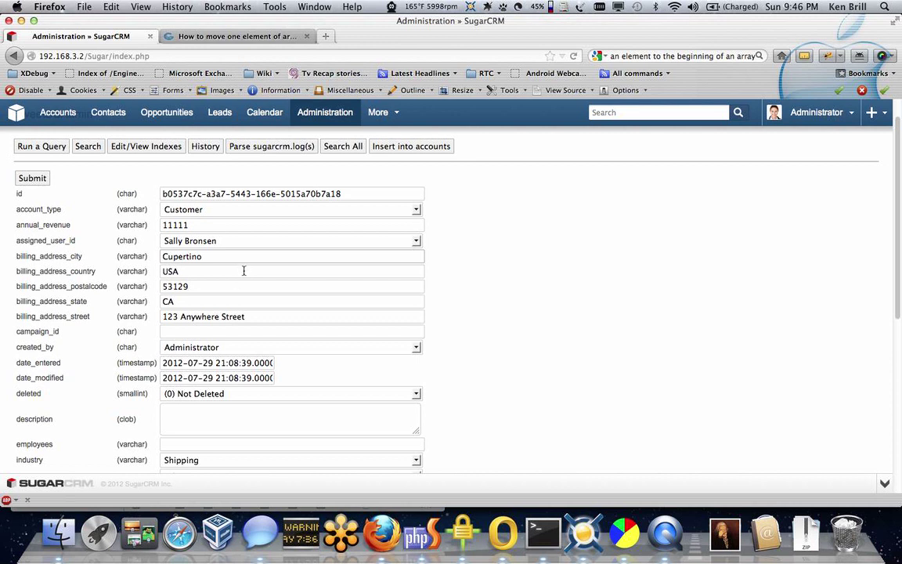
{"action": "left_click", "coordinate": [417, 211]}
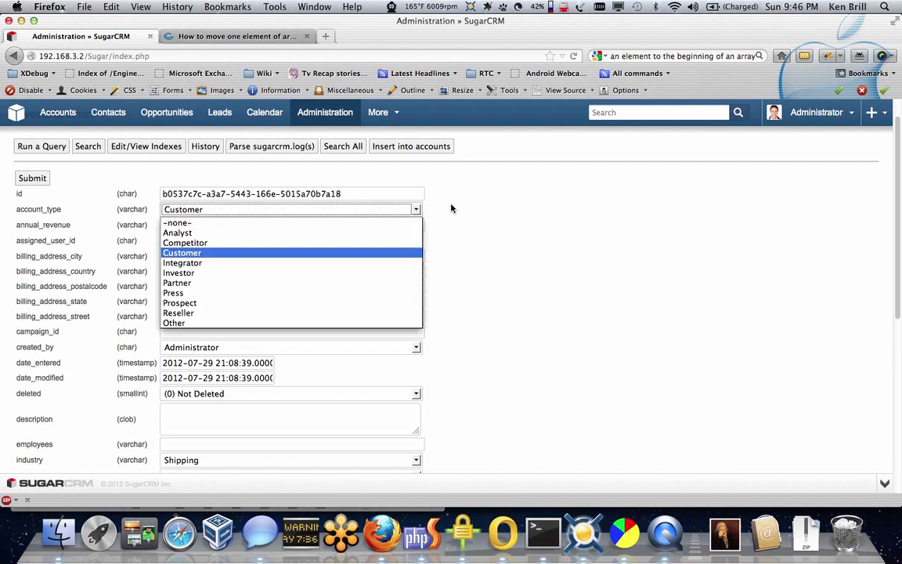
{"action": "left_click", "coordinate": [452, 209]}
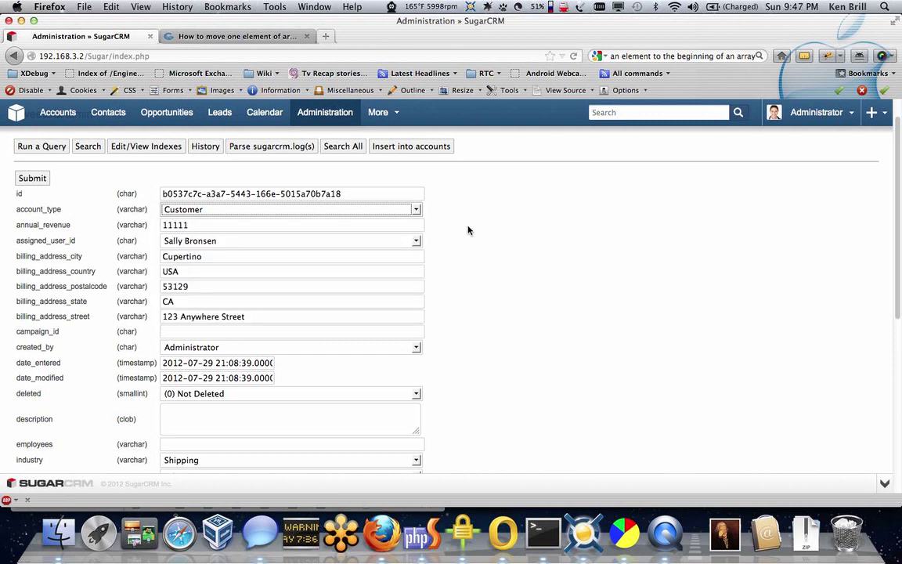
{"action": "left_click", "coordinate": [416, 241]}
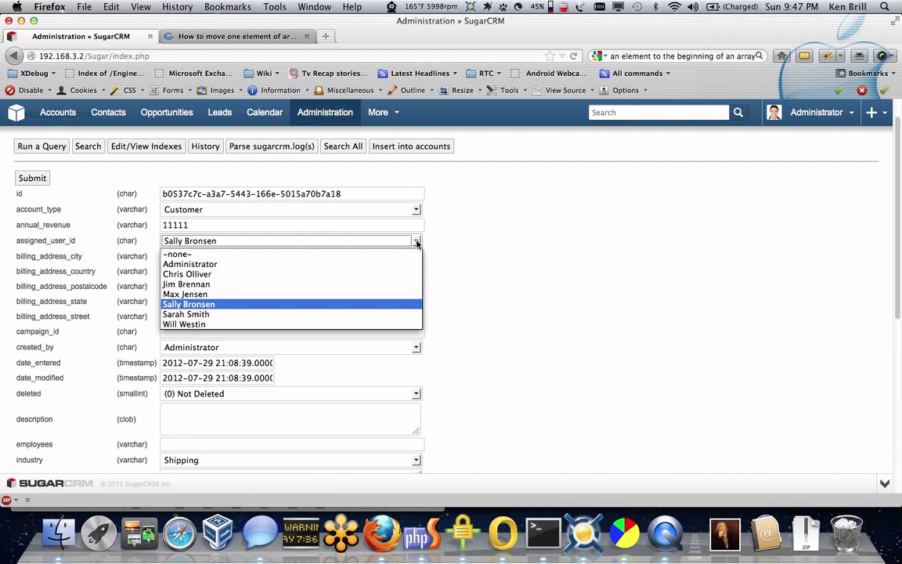
{"action": "left_click", "coordinate": [416, 242]}
{"action": "scroll", "coordinate": [483, 282], "scroll_direction": "down", "scroll_amount": 3}
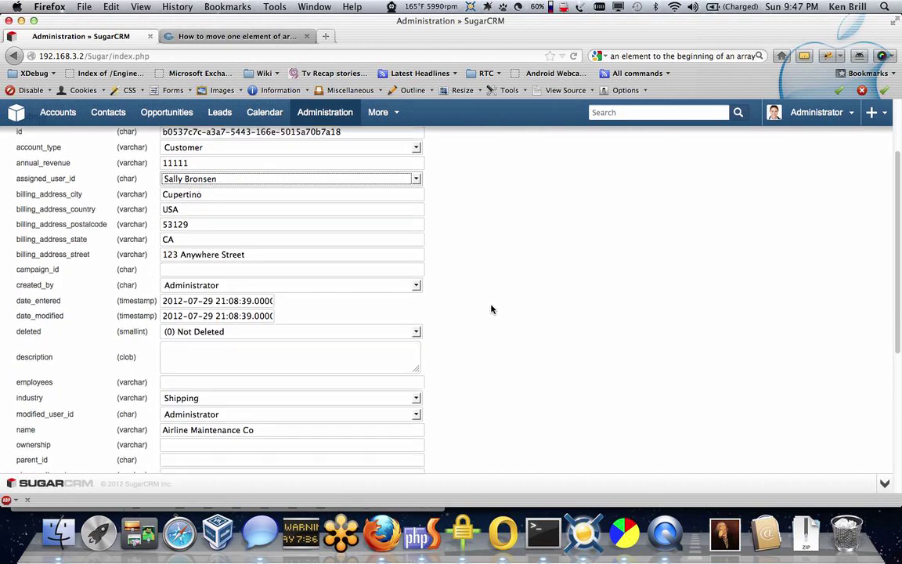
{"action": "scroll", "coordinate": [490, 306], "scroll_direction": "down", "scroll_amount": 2}
{"action": "left_click", "coordinate": [416, 294]}
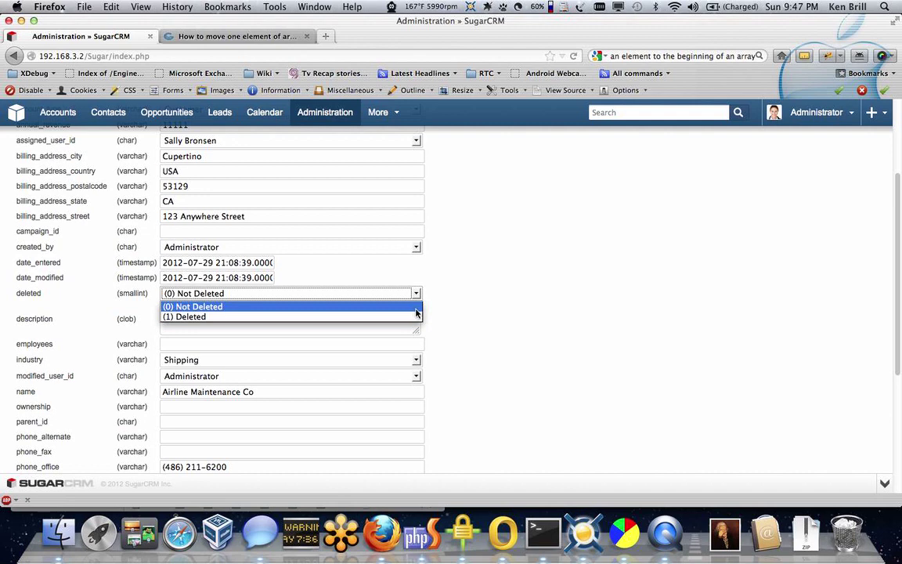
{"action": "left_click", "coordinate": [480, 296]}
{"action": "scroll", "coordinate": [481, 296], "scroll_direction": "down", "scroll_amount": 10}
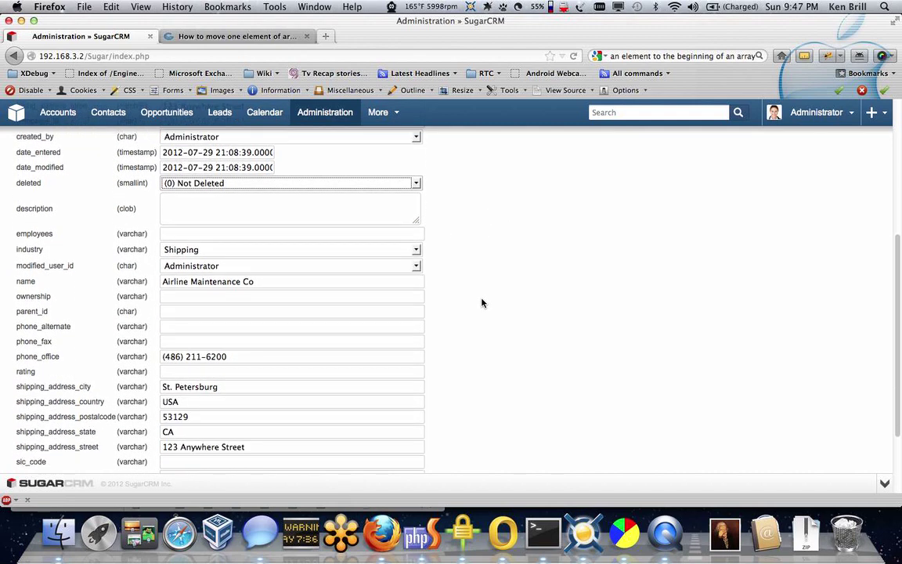
{"action": "scroll", "coordinate": [491, 266], "scroll_direction": "up", "scroll_amount": 12}
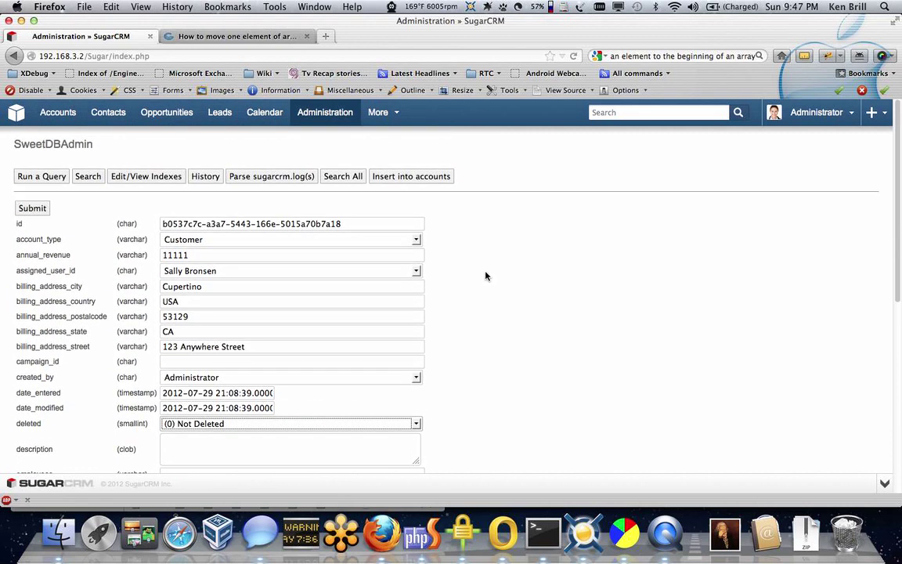
- Submit the edited account, then highlight billing_address_city='Cupertino' in the resulting UPDATE query
{"action": "left_click", "coordinate": [33, 208]}
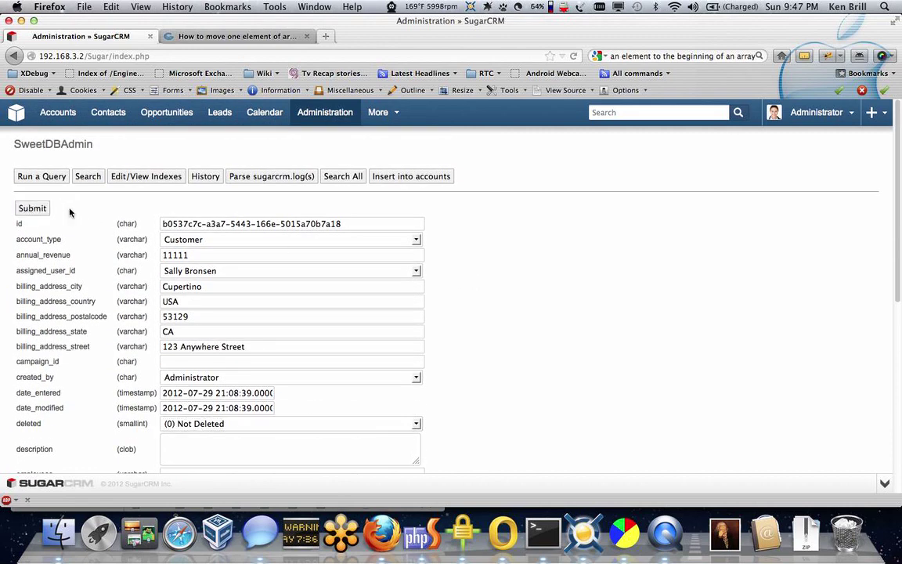
{"action": "left_click", "coordinate": [37, 208]}
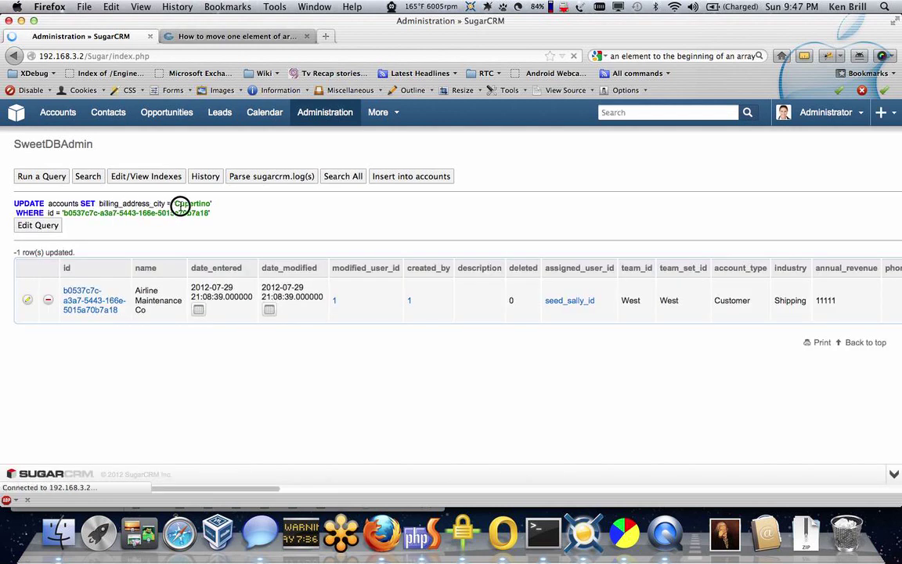
{"action": "left_click_drag", "start_coordinate": [108, 205], "coordinate": [212, 222]}
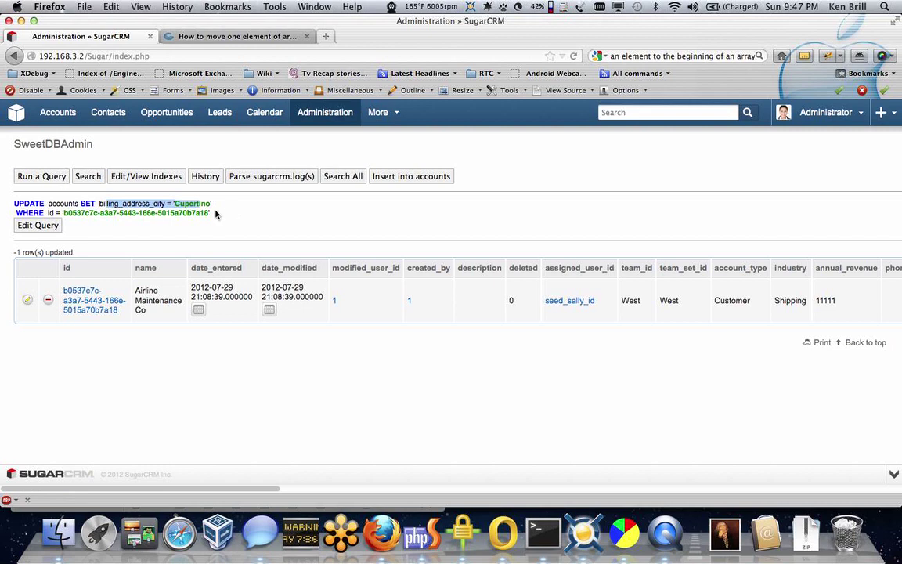
- Load the executed UPDATE accounts statement into the Run a Query editor with Edit Query
{"action": "left_click", "coordinate": [37, 226]}
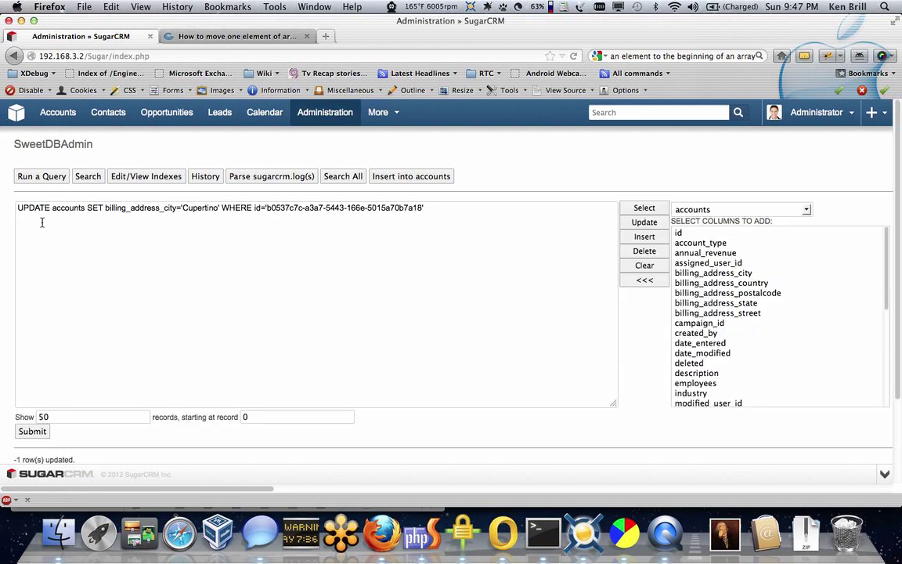